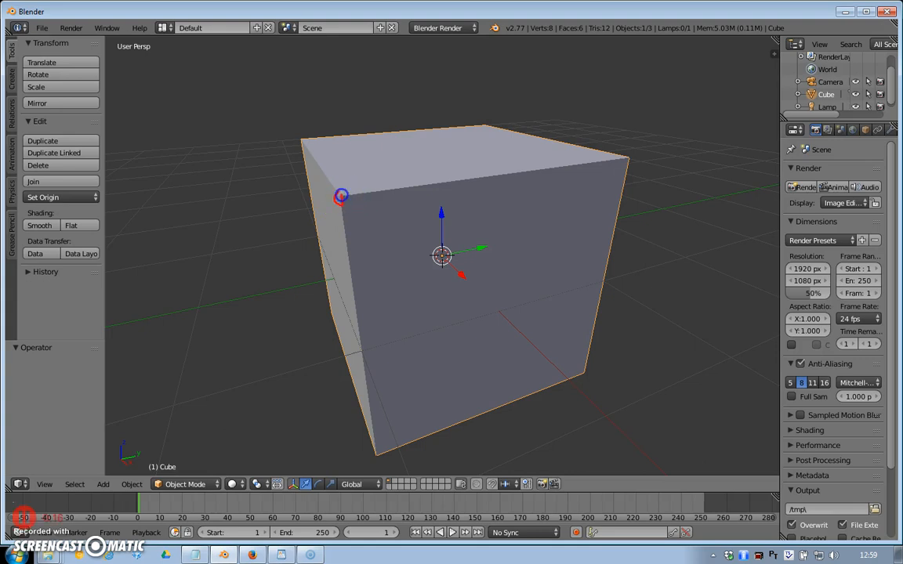
drag(628, 156, 626, 156)
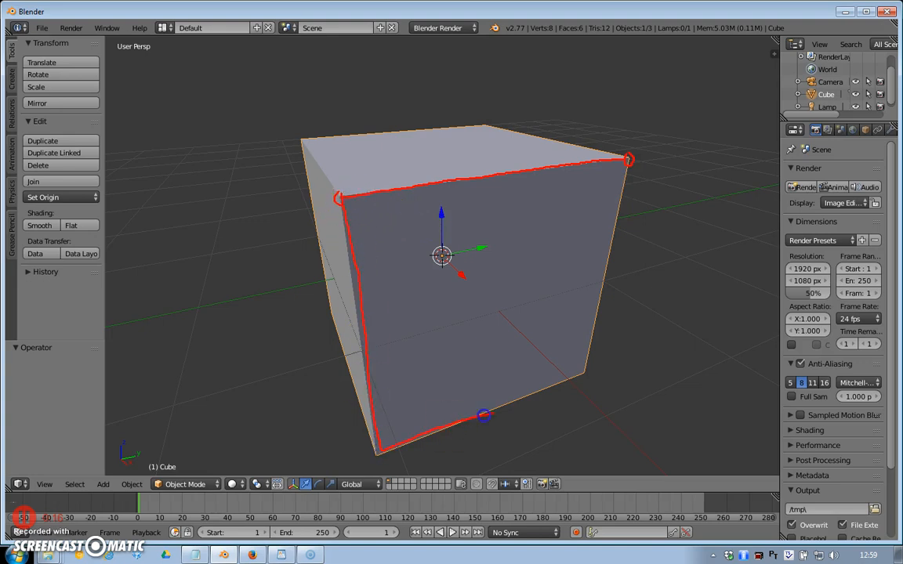
drag(364, 220, 372, 210)
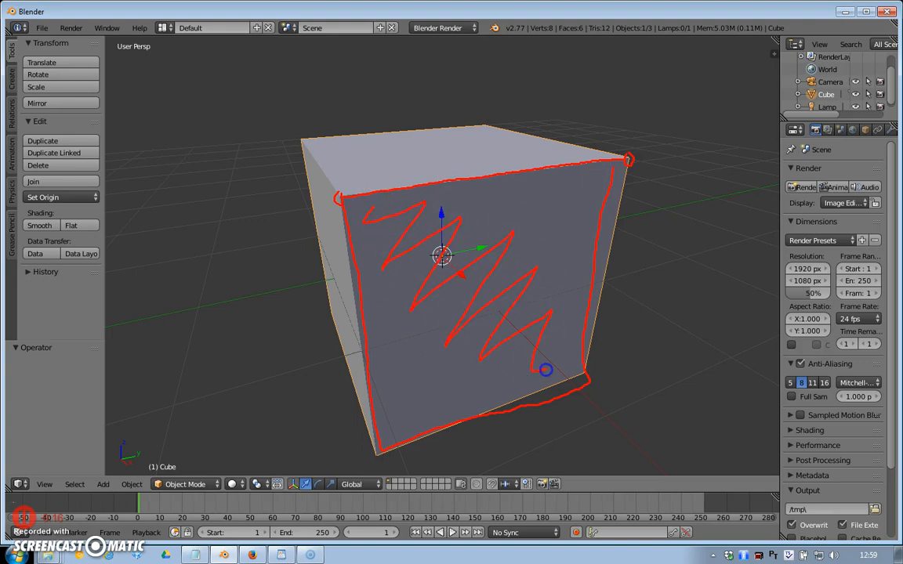
mouse_move(533, 194)
mouse_down()
mouse_move(584, 232)
mouse_move(444, 336)
mouse_up()
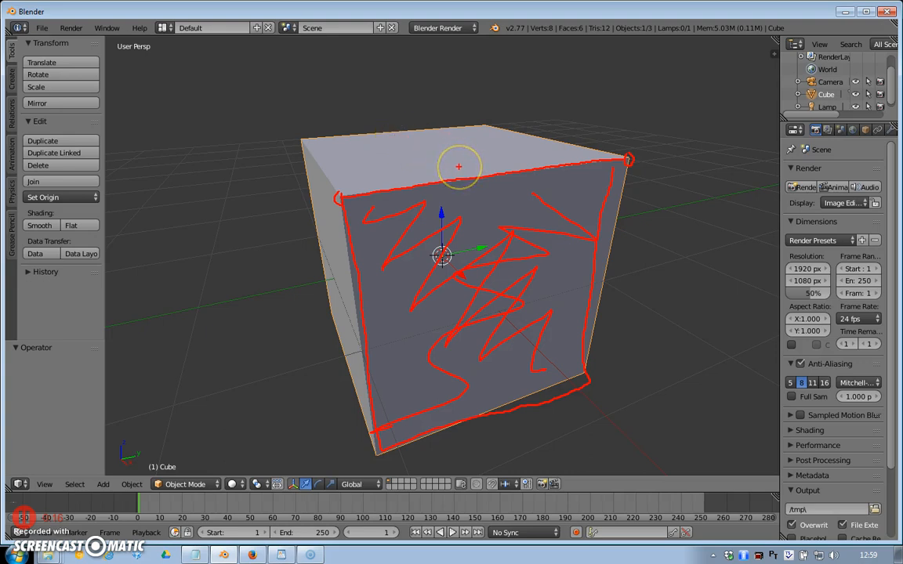
key(Escape)
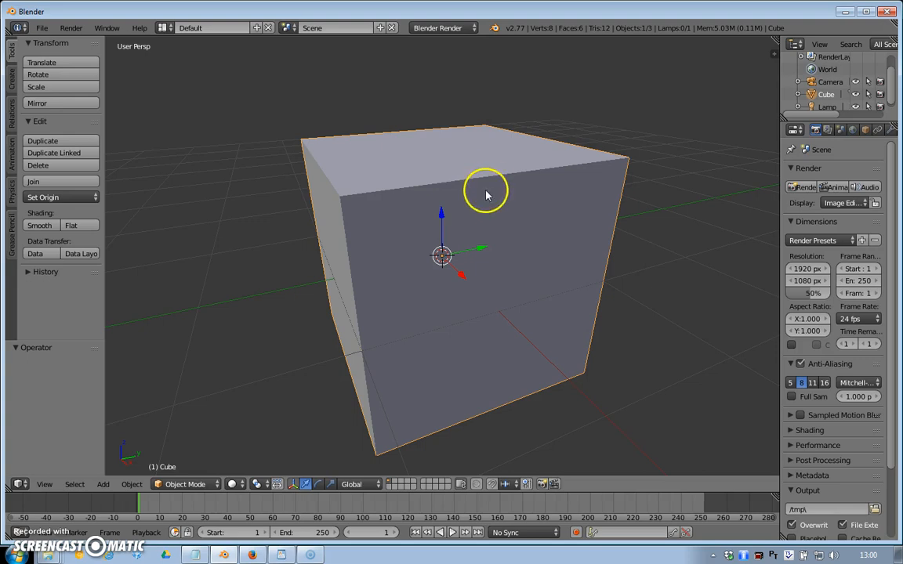
Switch the cube to Edit Mode and subdivide the whole mesh with one cut
click(199, 486)
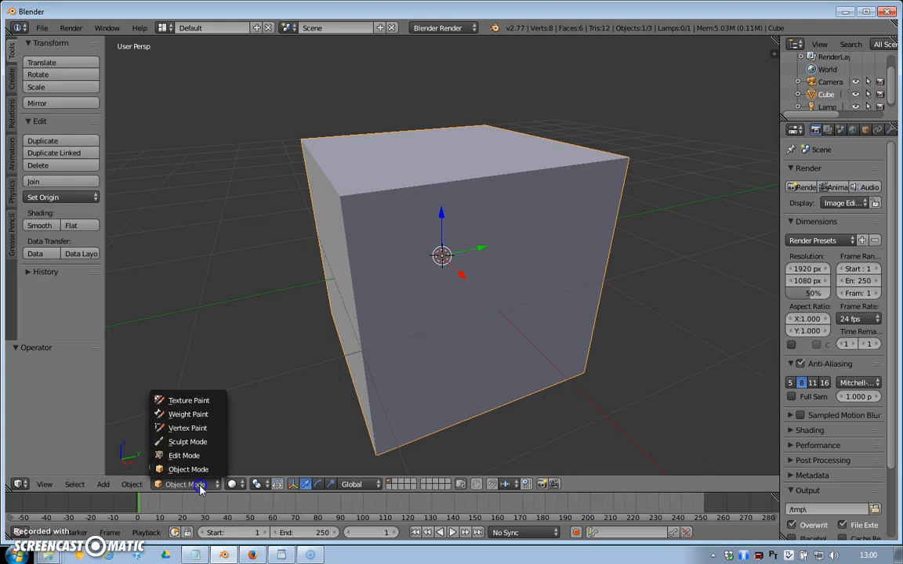
click(200, 486)
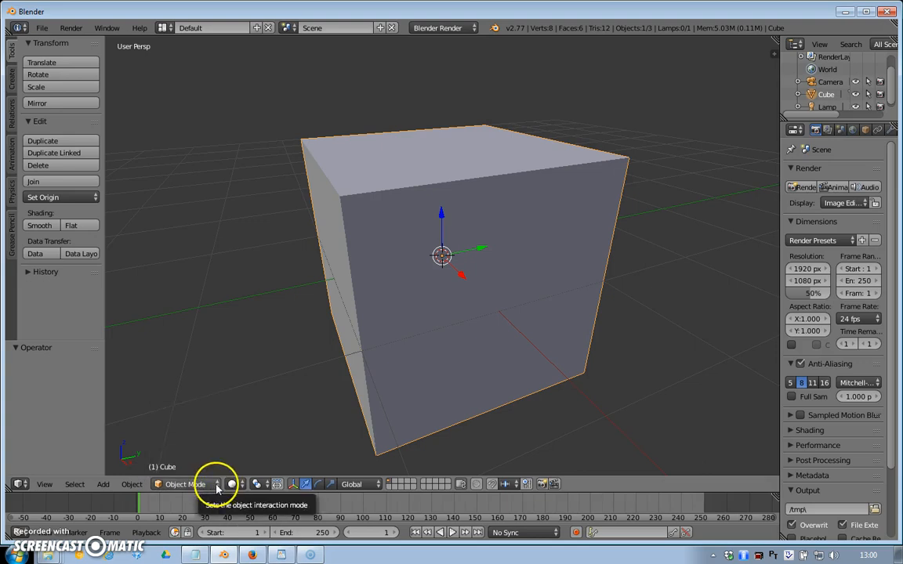
click(217, 485)
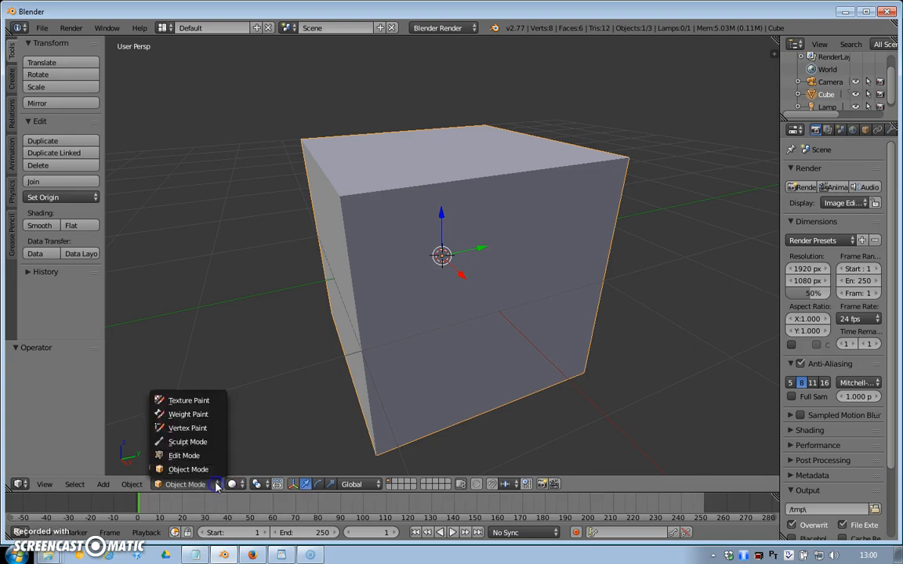
click(185, 457)
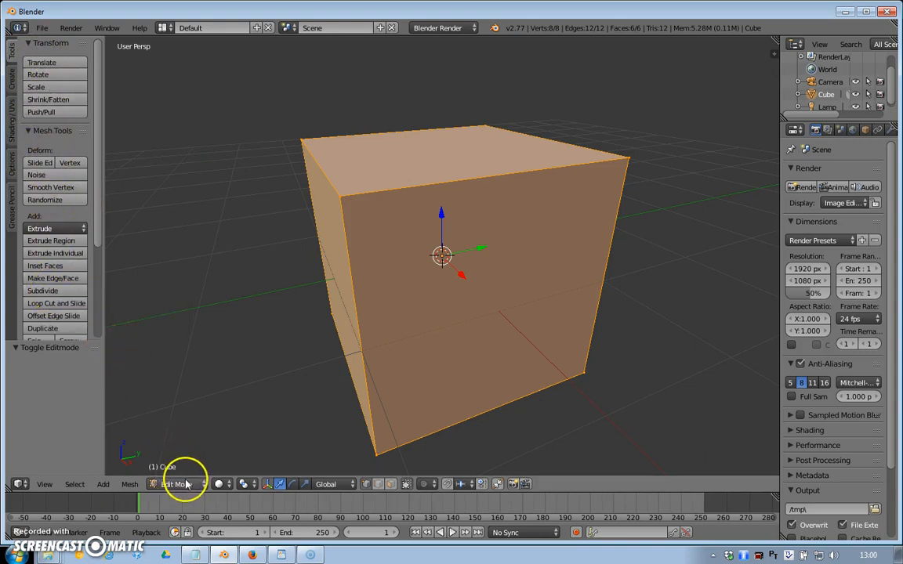
click(43, 291)
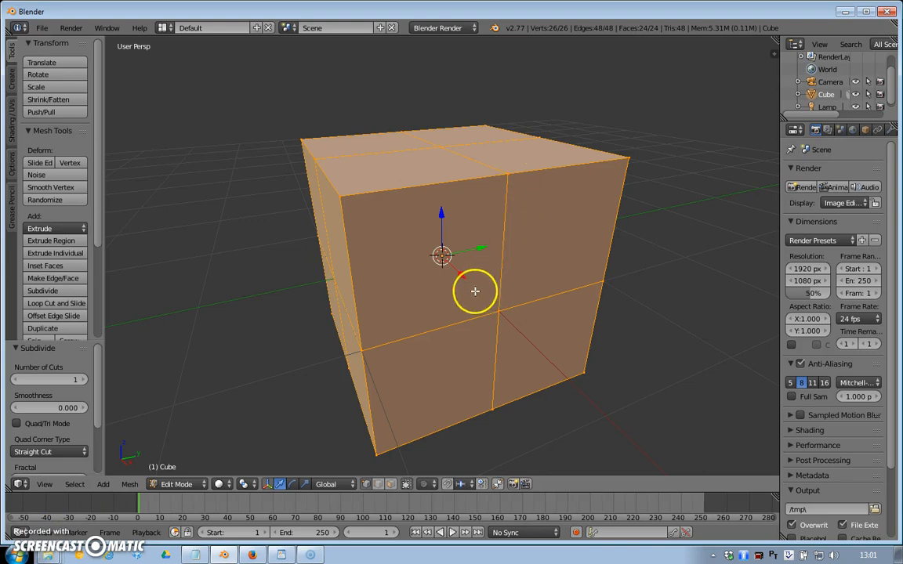
Deselect everything and move the centre vertex of the cube's +X side by about X 0.422, Y 0.486, Z -0.381
click(74, 483)
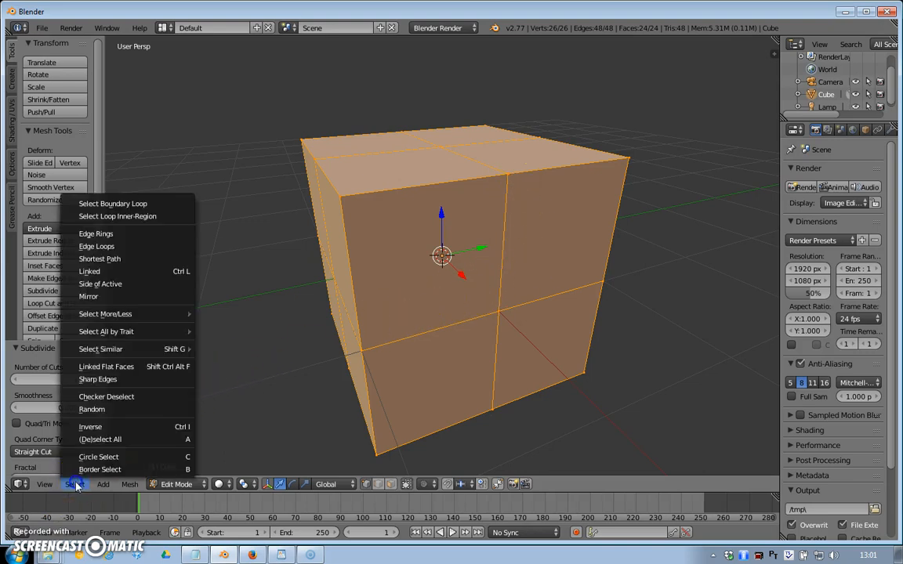
click(191, 442)
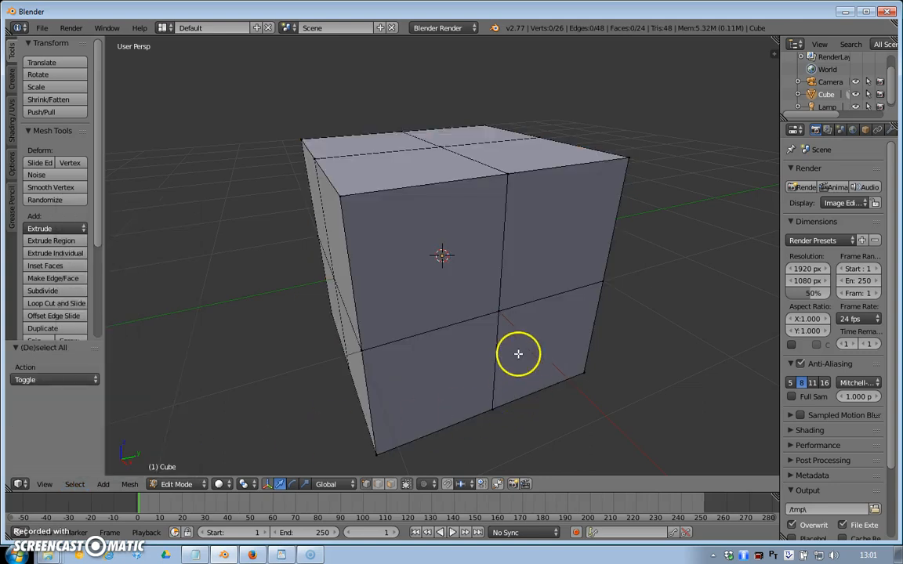
right_click(505, 318)
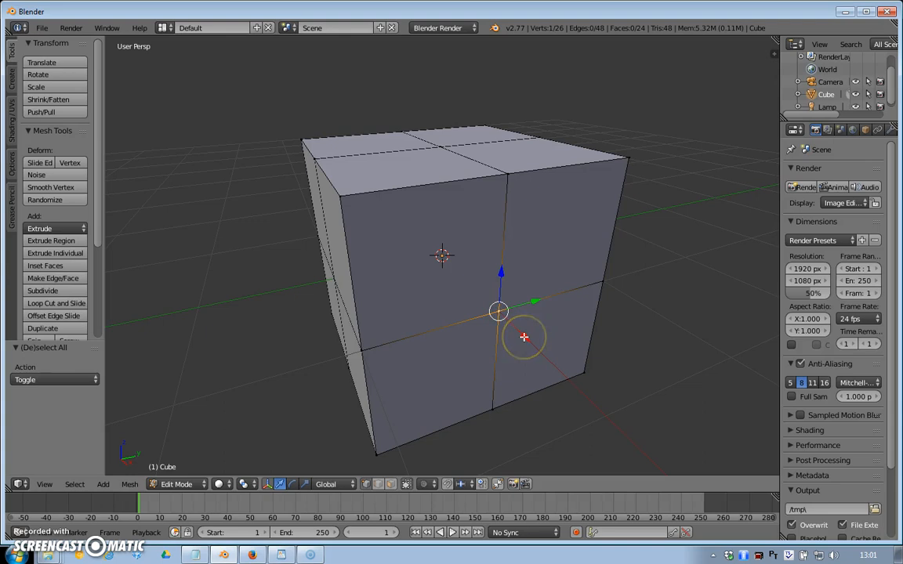
key(g)
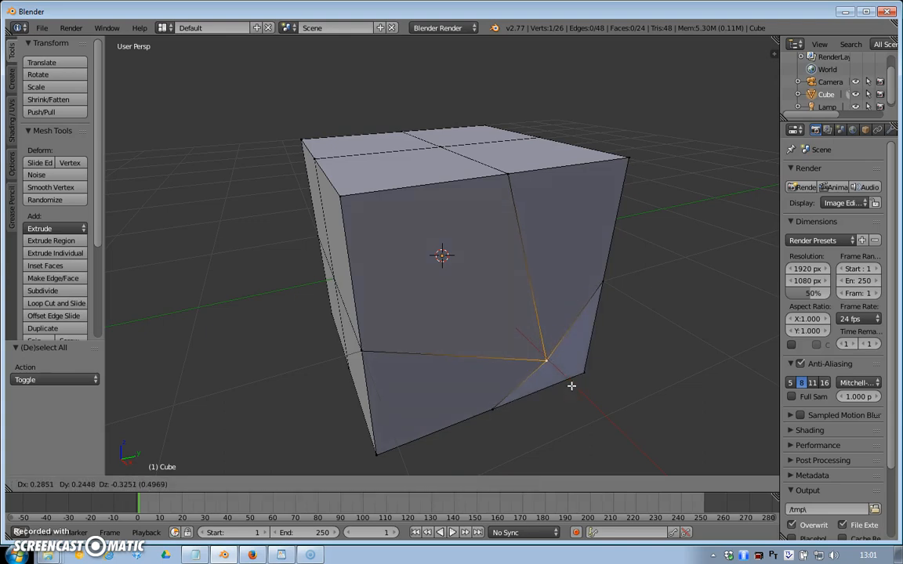
right_click(571, 386)
key(g)
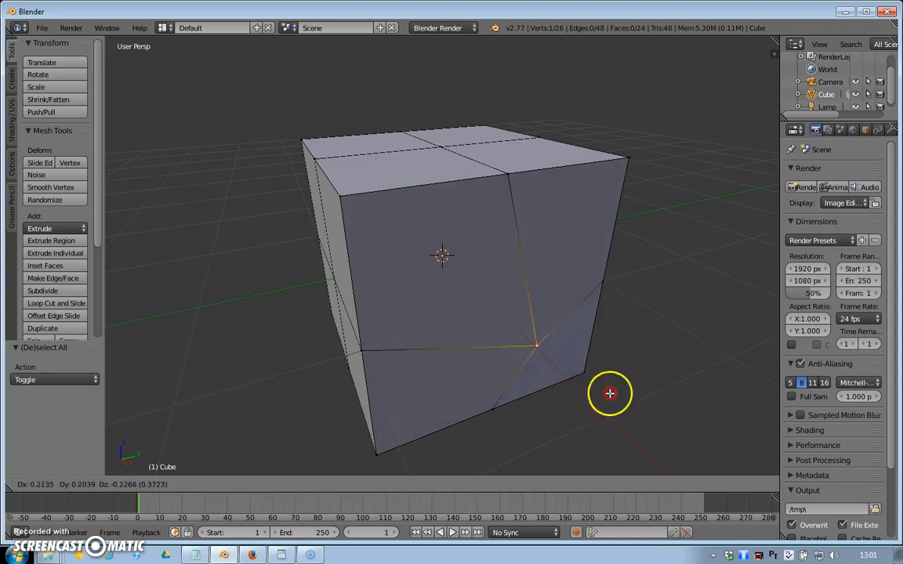
click(612, 395)
Move the displaced vertex further outward and upward so it forms a longer spike on the cube's side
middle_drag(583, 385, 416, 352)
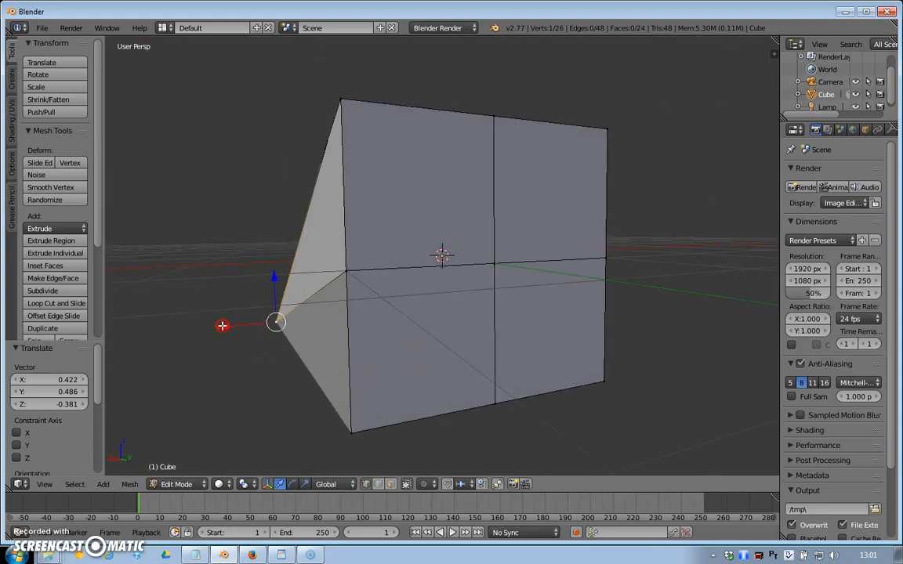
key(g)
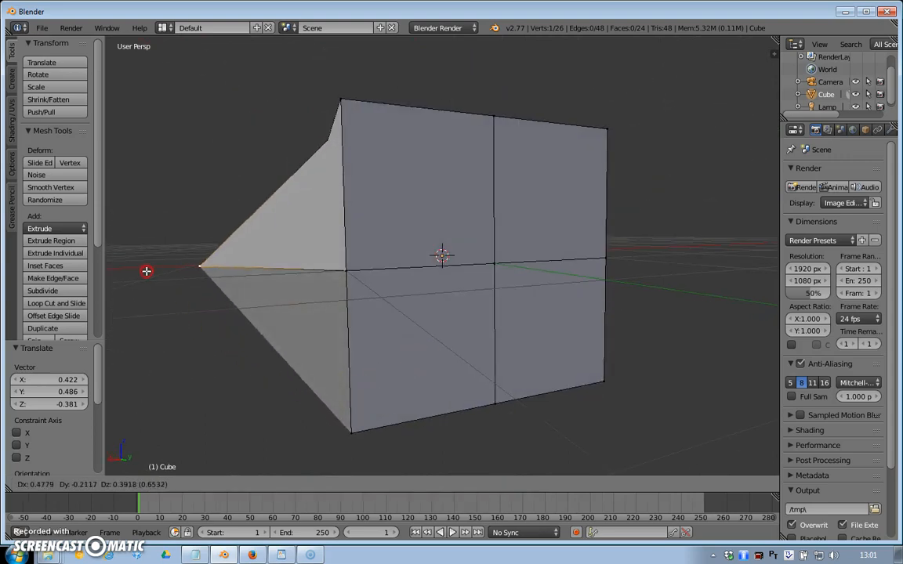
click(133, 282)
Raise the middle vertex of the adjacent side's upper edge by about 0.449 along Z
mouse_move(195, 345)
middle_down()
mouse_move(283, 364)
mouse_move(402, 323)
mouse_move(429, 345)
mouse_move(426, 360)
mouse_move(401, 318)
mouse_move(332, 275)
mouse_move(312, 225)
mouse_move(279, 225)
mouse_move(246, 251)
mouse_move(238, 284)
mouse_move(193, 349)
middle_up()
right_click(492, 119)
click(494, 77)
drag(493, 70, 489, 447)
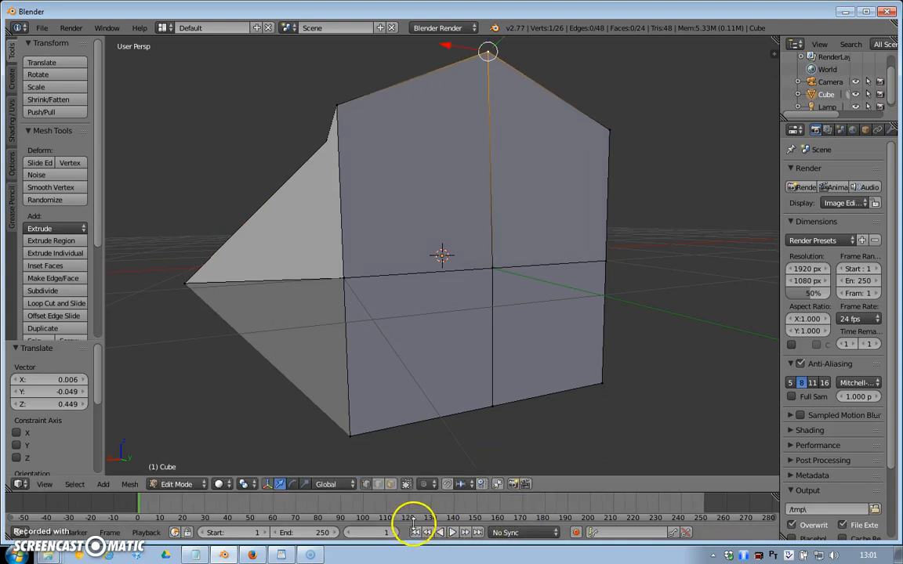
Undo all the vertex moves on the subdivided cube
key(ctrl+z)
key(ctrl+z)
key(ctrl+z)
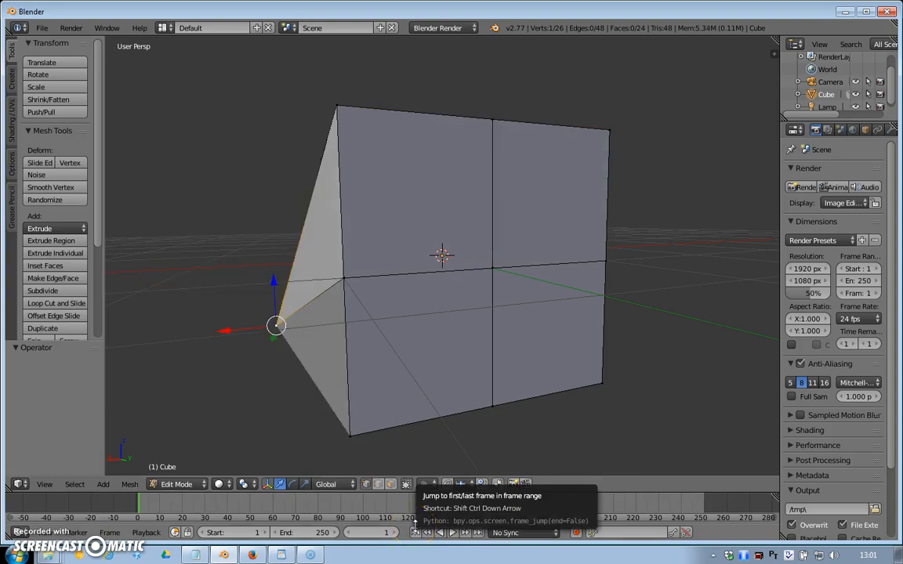
key(ctrl+z)
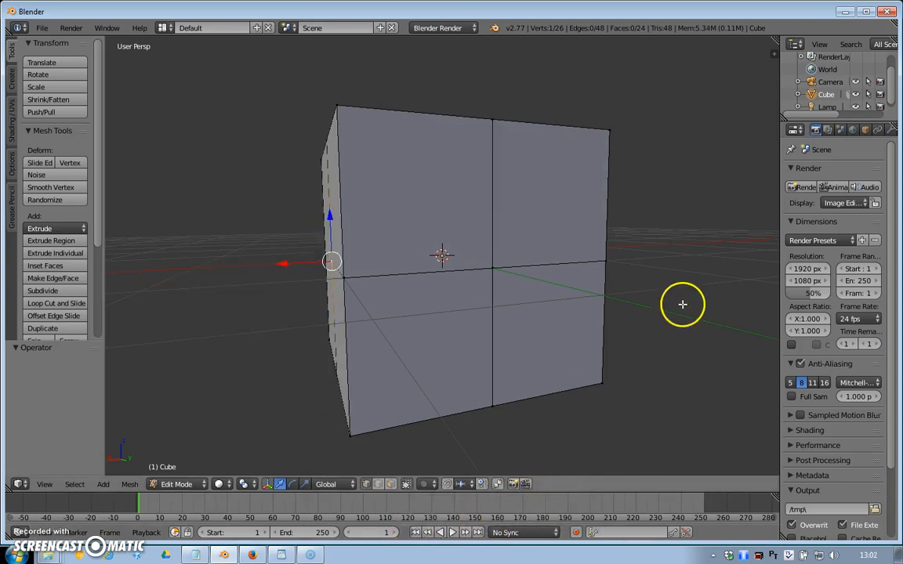
Switch to edge selection and select the two middle edges running along Y across the cube's top face
middle_drag(683, 304, 677, 353)
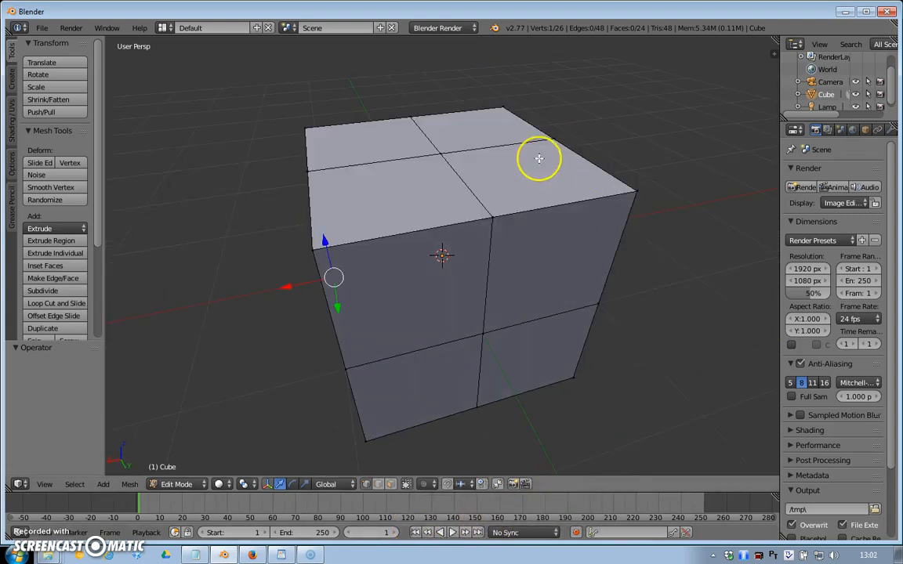
right_click(423, 136)
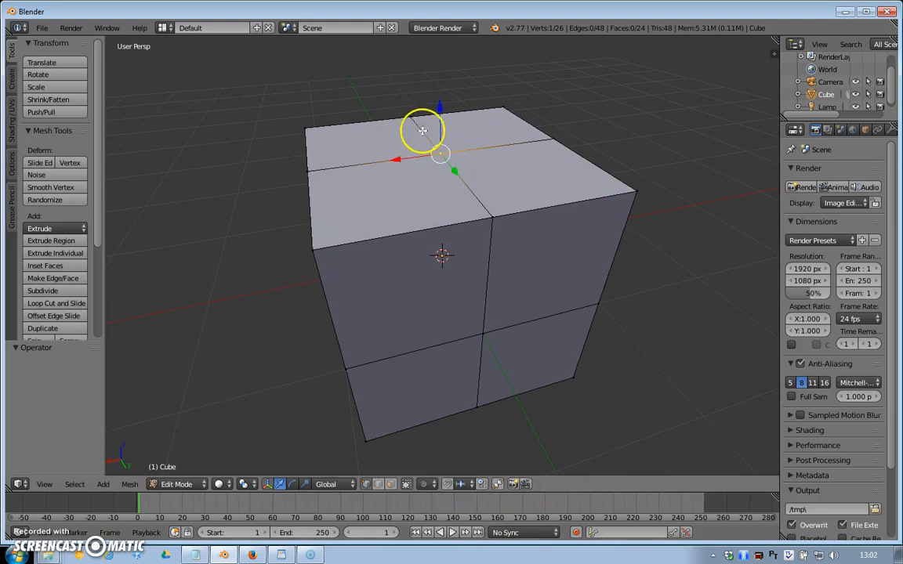
click(379, 485)
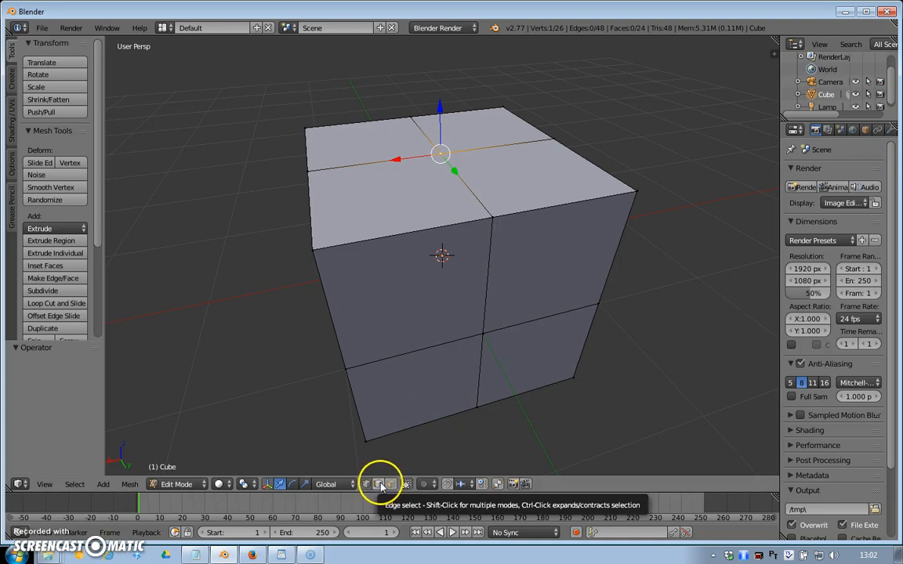
key(a)
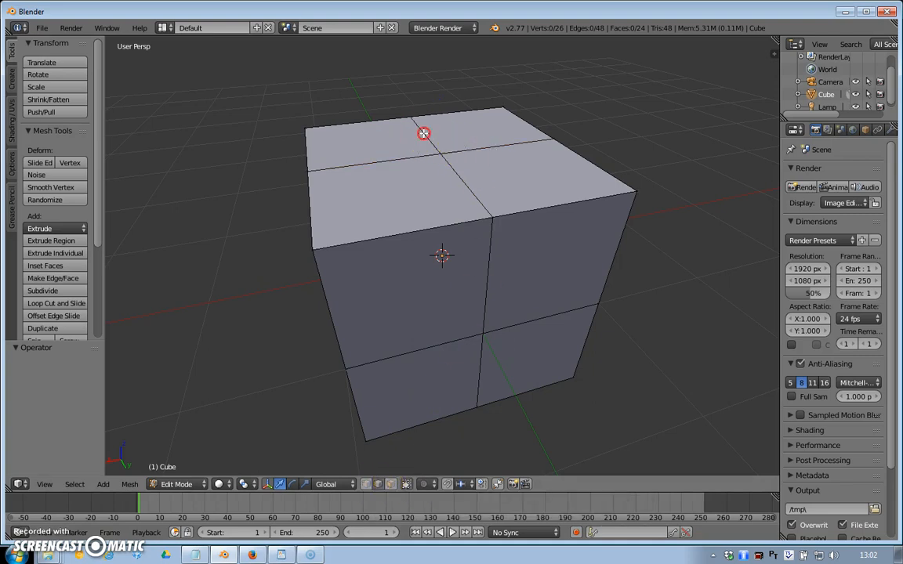
shift+right_click(463, 180)
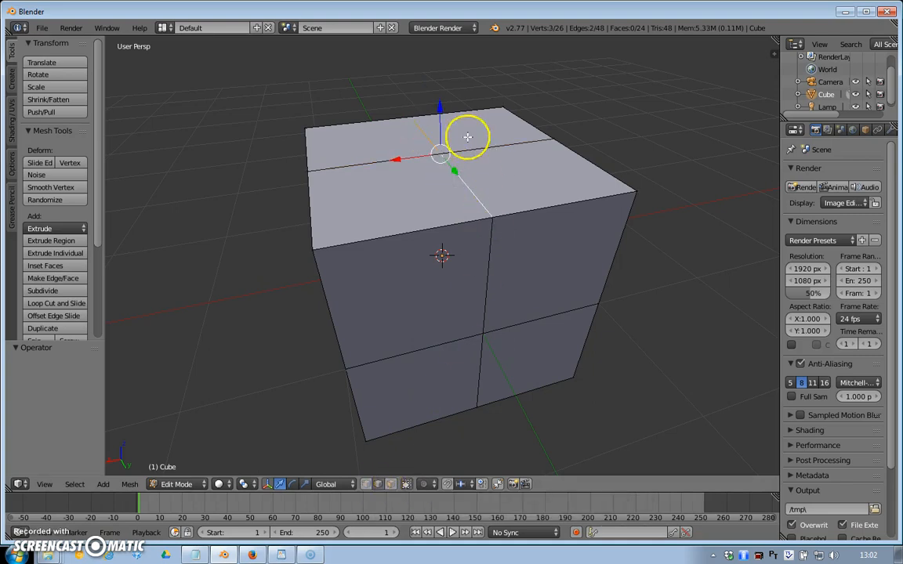
Try to raise the selected top edges along Z, and undo the attempt
right_drag(440, 109, 440, 85)
key(ctrl+z)
drag(429, 122, 428, 123)
key(ctrl+z)
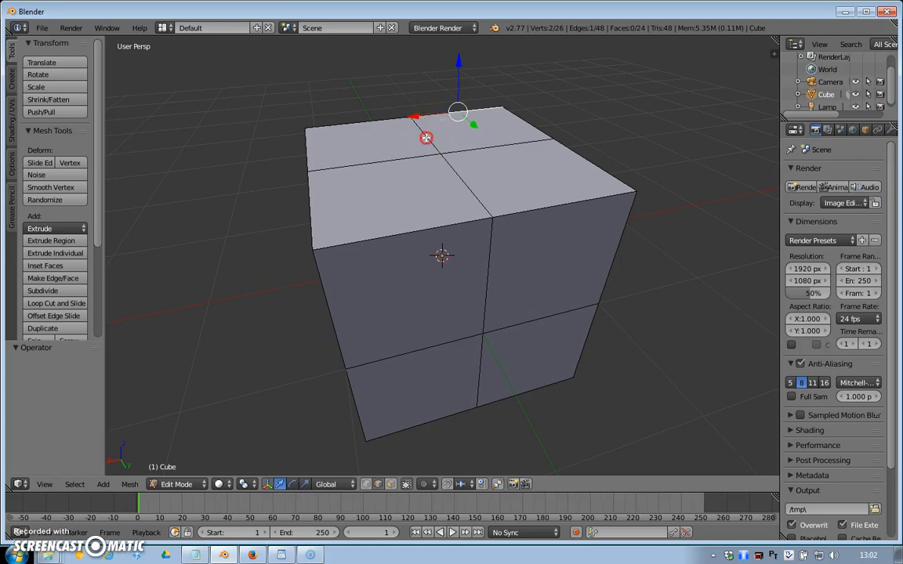
Translate the two middle top edges by about X -0.153, Y -0.350, Z 0.498 to form a roof ridge
shift+right_click(467, 186)
click(79, 62)
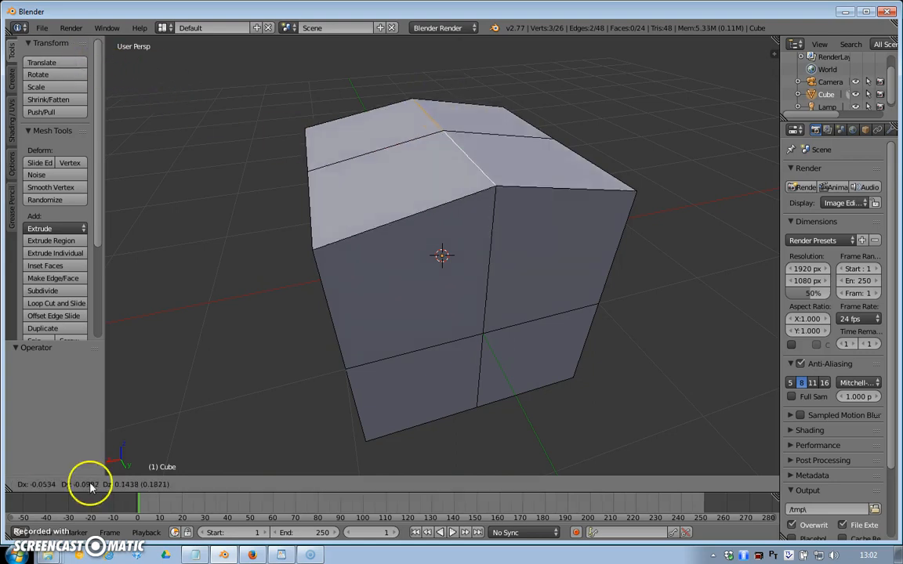
click(91, 437)
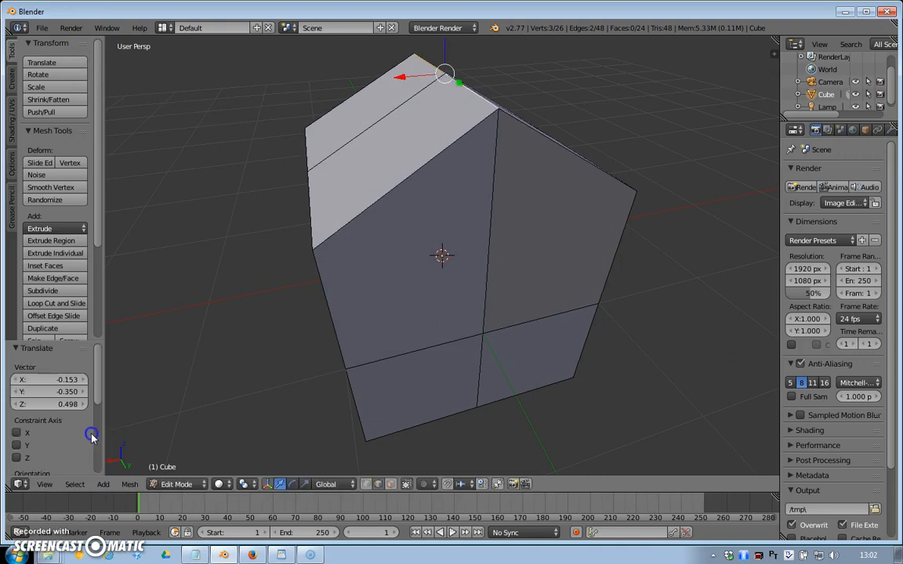
Switch to face selection and move one face of the roof slope by about X 0.121, Y 0.011, Z 0.159
middle_drag(218, 413, 681, 388)
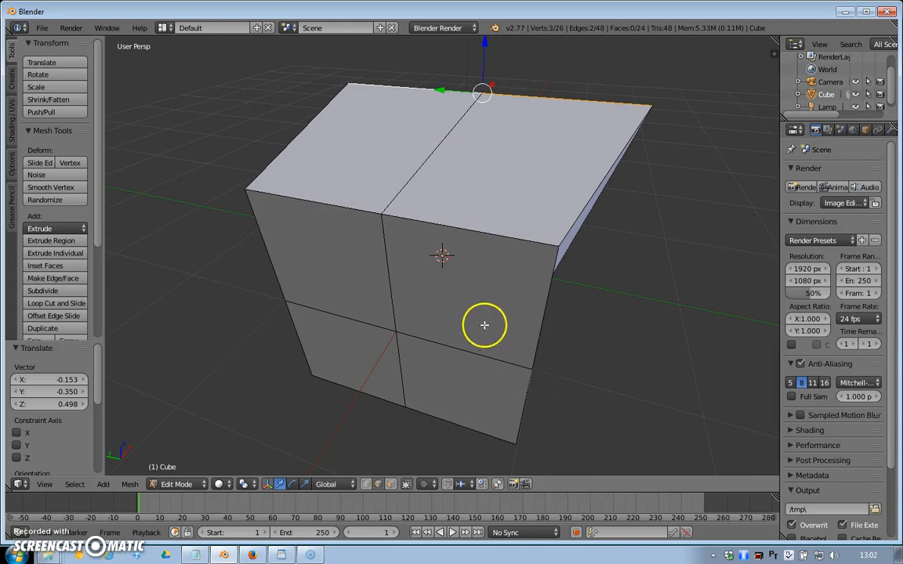
click(391, 484)
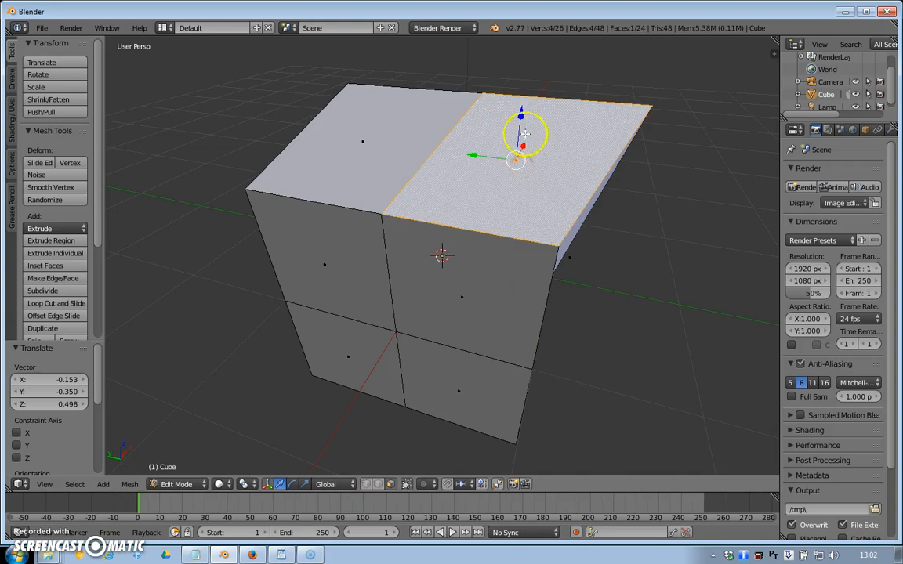
right_drag(514, 115, 521, 79)
middle_drag(231, 325, 551, 307)
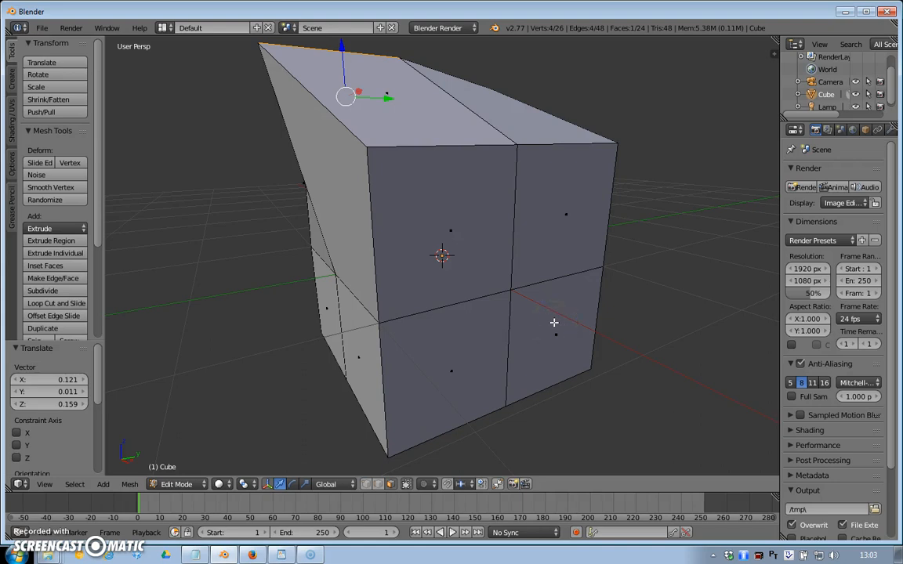
Undo the roof face and ridge edge moves
key(ctrl+z)
key(a)
key(ctrl+z)
key(ctrl+z)
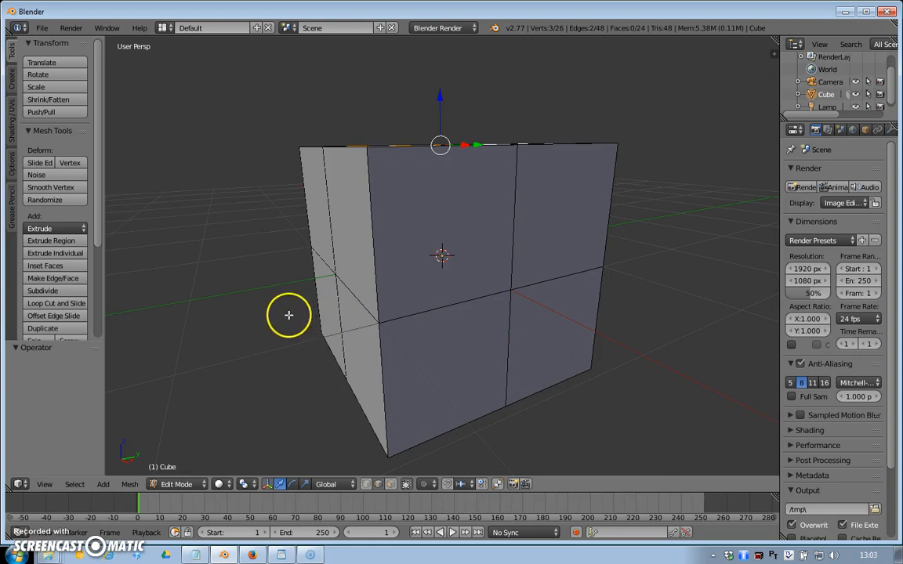
Clear the edge selection and select the entire subdivided cube
middle_drag(254, 310, 304, 358)
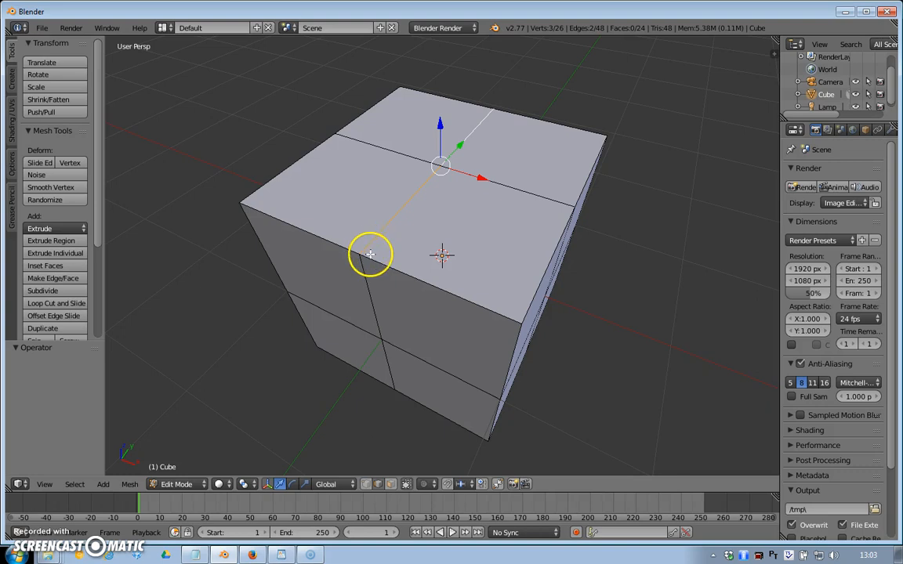
click(75, 484)
click(102, 438)
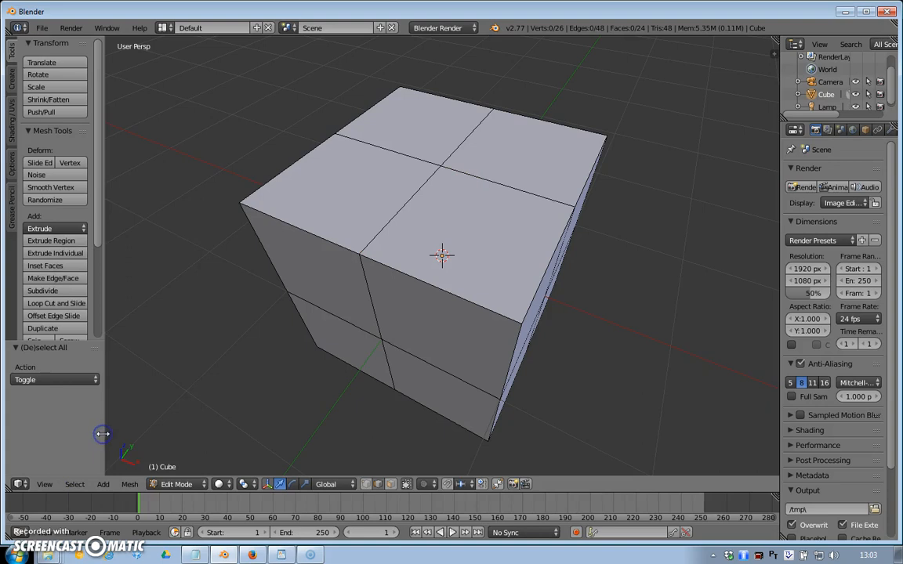
click(73, 482)
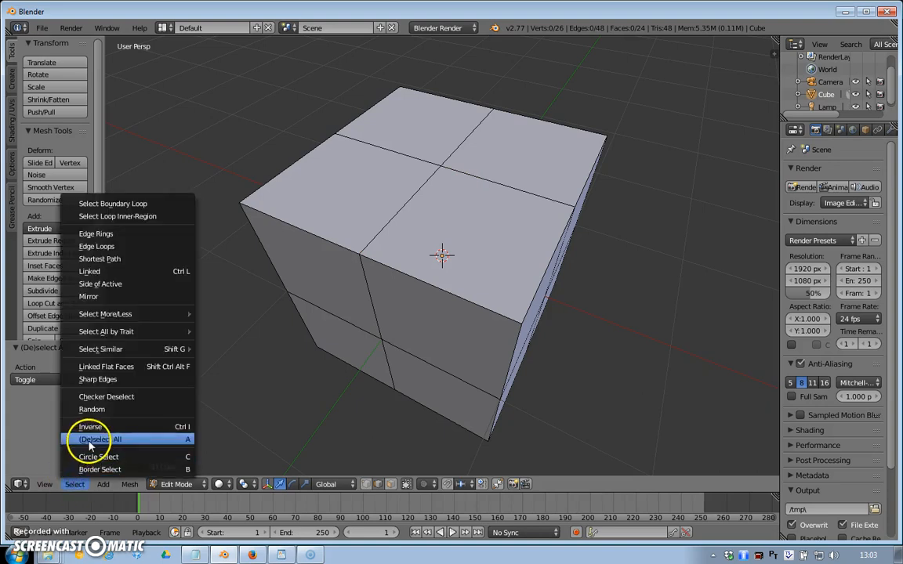
click(79, 440)
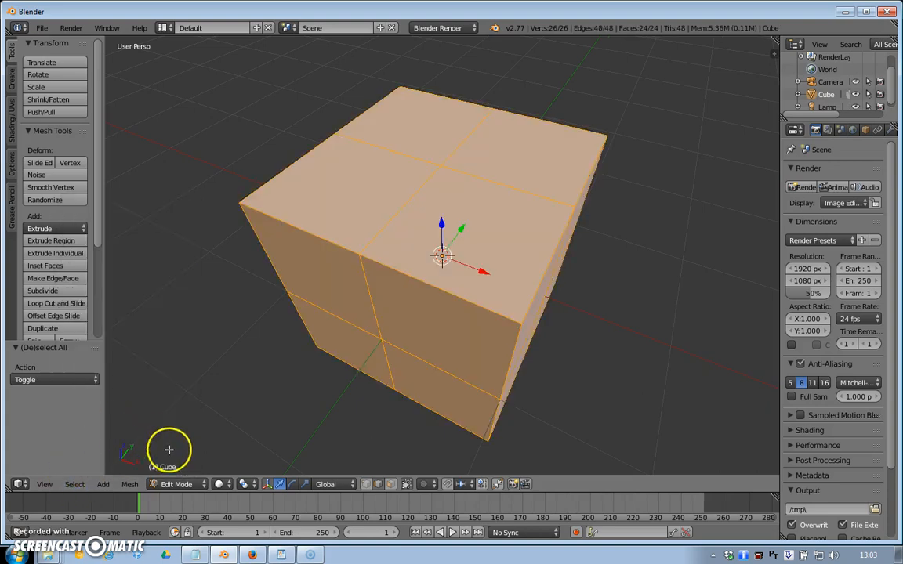
Subdivide the whole selected cube three more times with one cut each
click(55, 292)
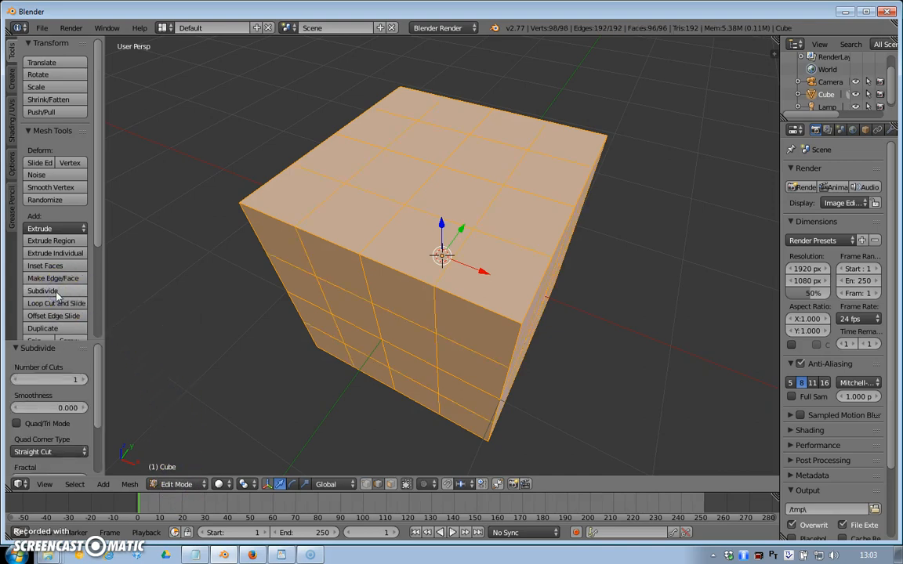
click(55, 292)
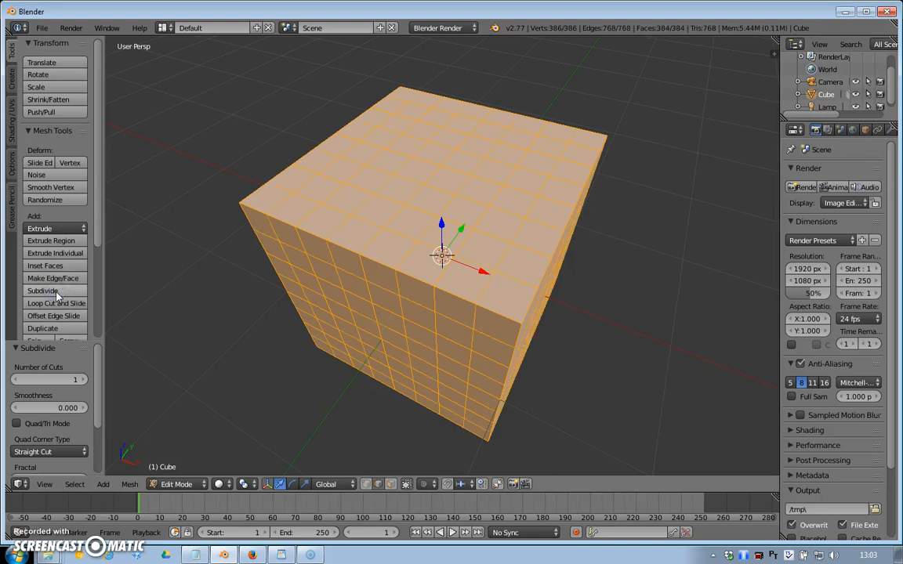
click(55, 291)
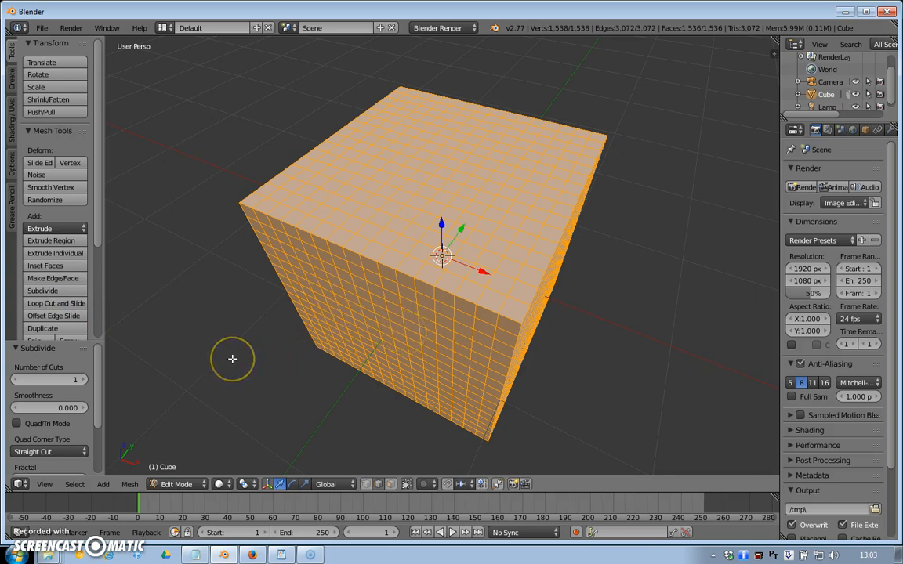
Switch to vertex selection and deselect the entire subdivided cube
click(366, 484)
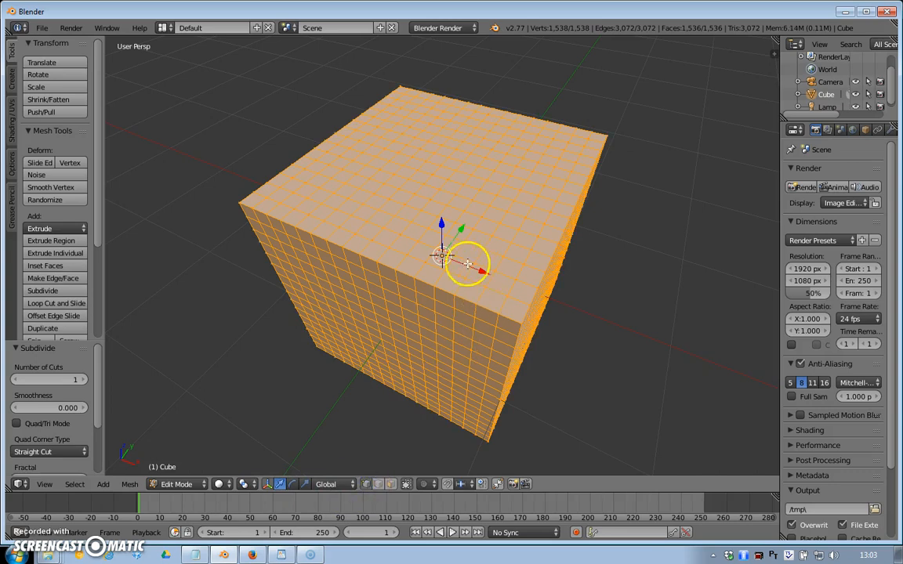
click(74, 484)
click(125, 439)
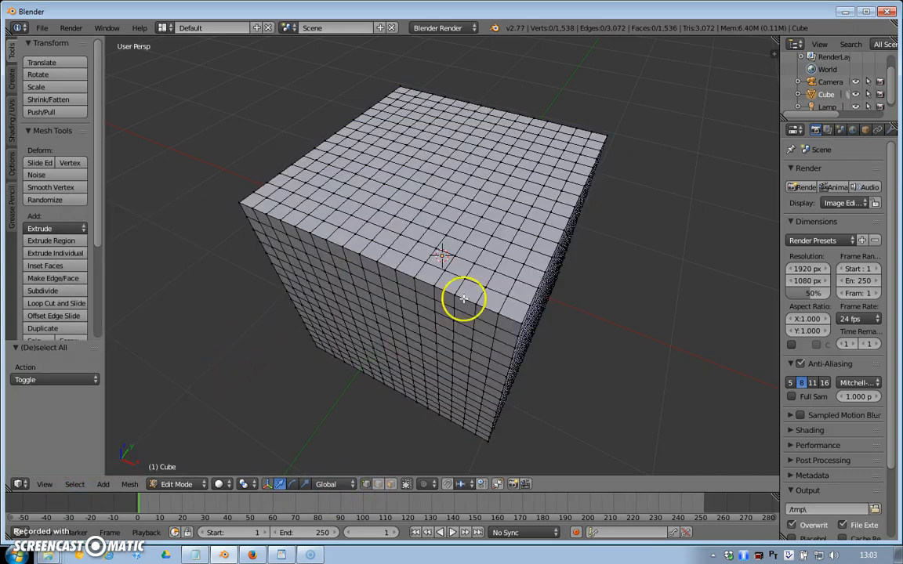
Pull two separate top-face vertices into spikes, moving them about X -0.089, Y 0.179, Z 0.179 and X -0.110, Y 0.191, Z 0.197
right_click(452, 203)
right_drag(447, 172, 448, 135)
click(449, 136)
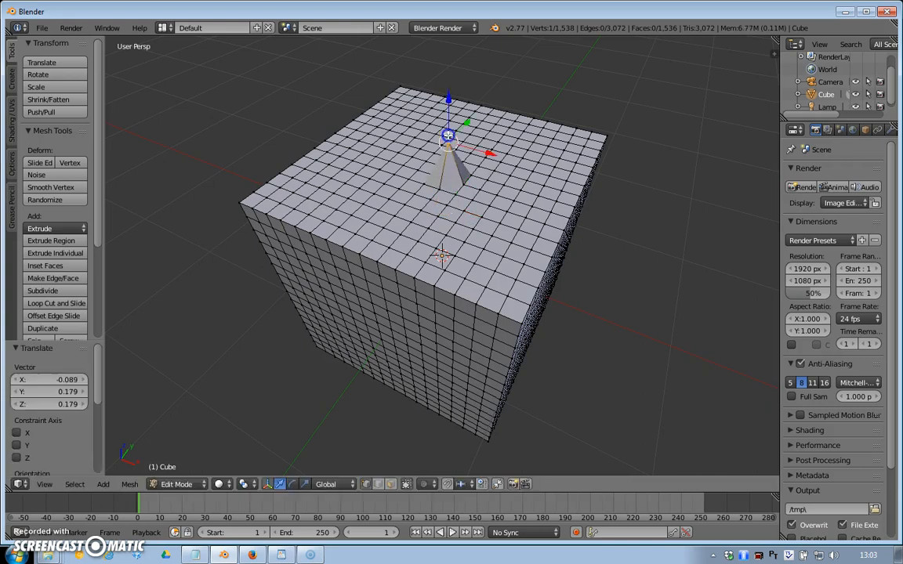
right_click(502, 255)
right_drag(503, 255, 504, 177)
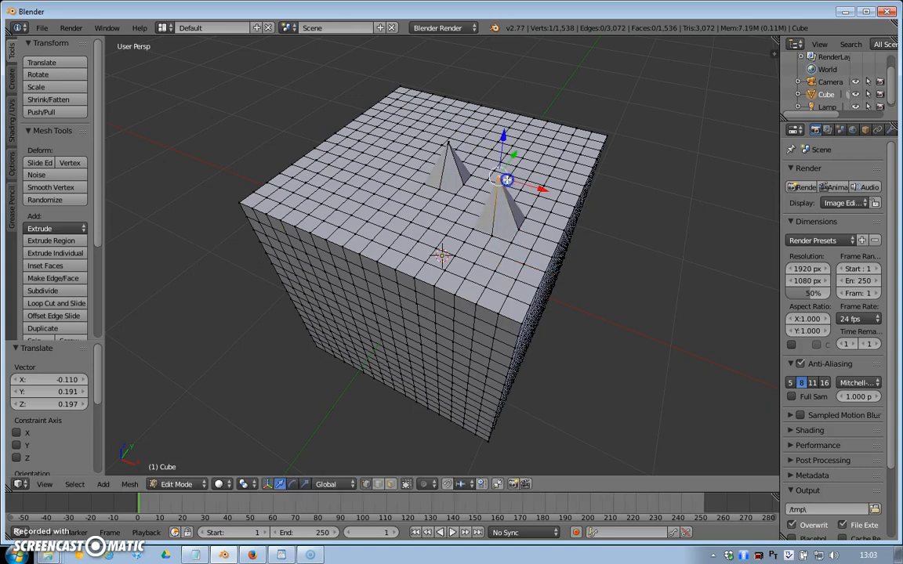